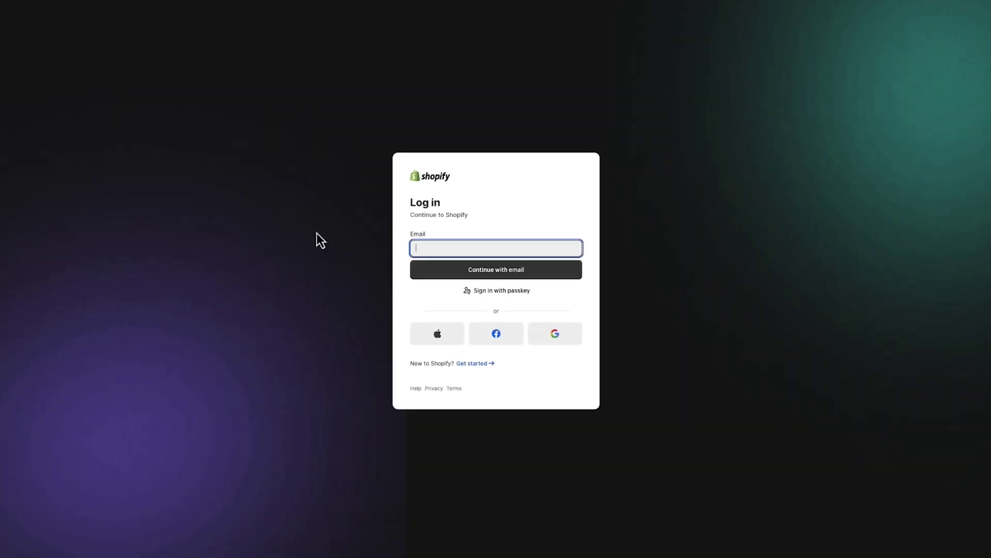
Log in to the Shopify store admin with the account's e-mail address and password
{"action": "type", "text": "jane.smith@example.com"}
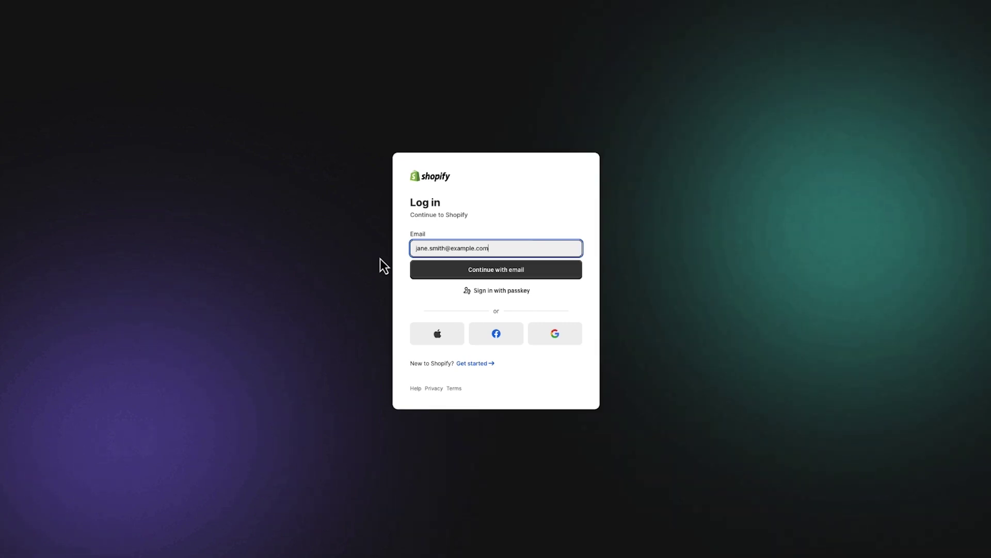
{"action": "left_click", "coordinate": [421, 273]}
{"action": "type", "text": "********"}
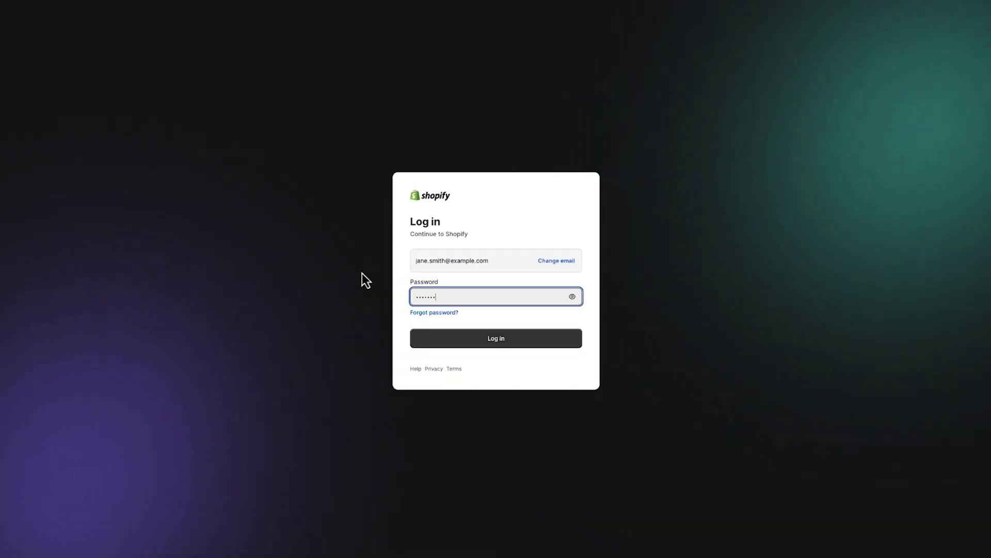
{"action": "type", "text": "***"}
{"action": "left_click", "coordinate": [442, 340]}
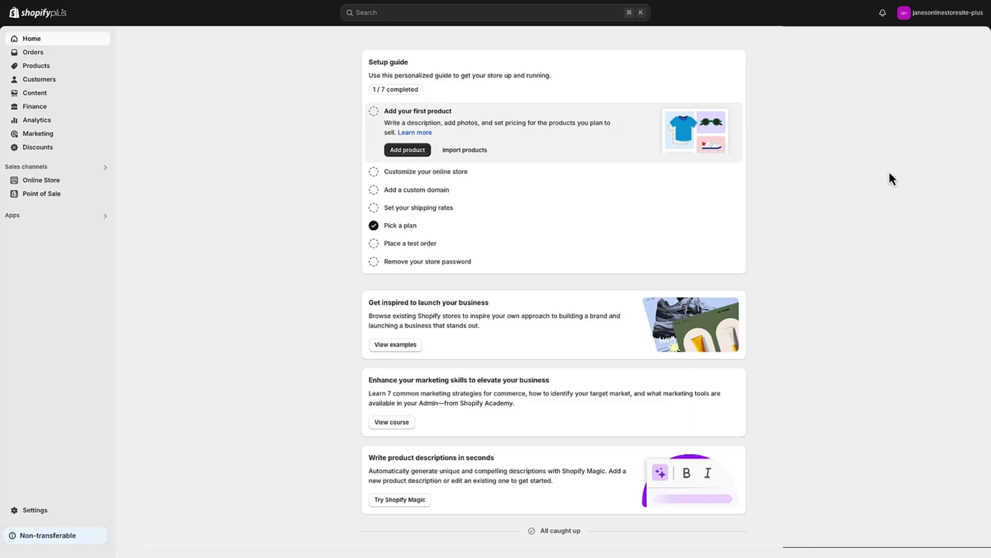
{"action": "left_click", "coordinate": [948, 17]}
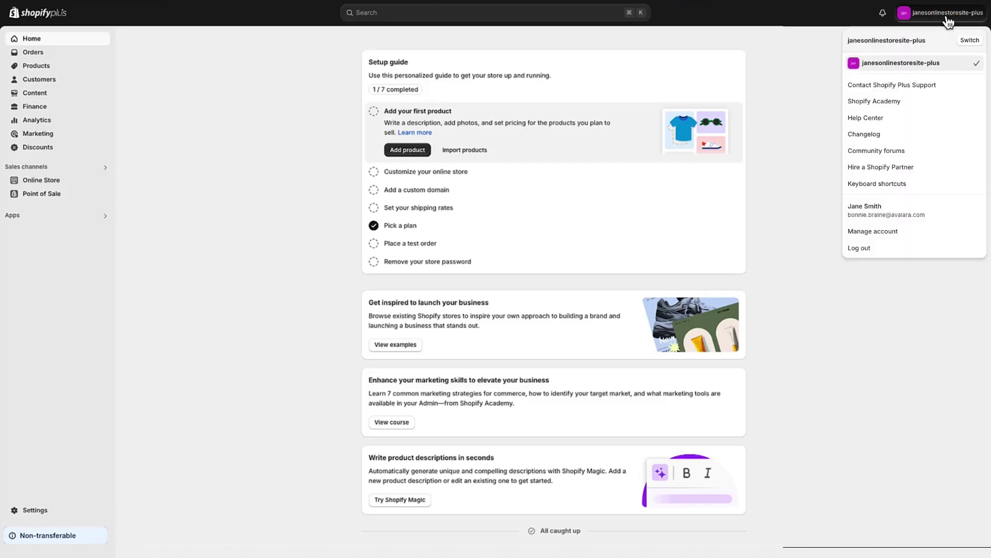
{"action": "left_click", "coordinate": [970, 39]}
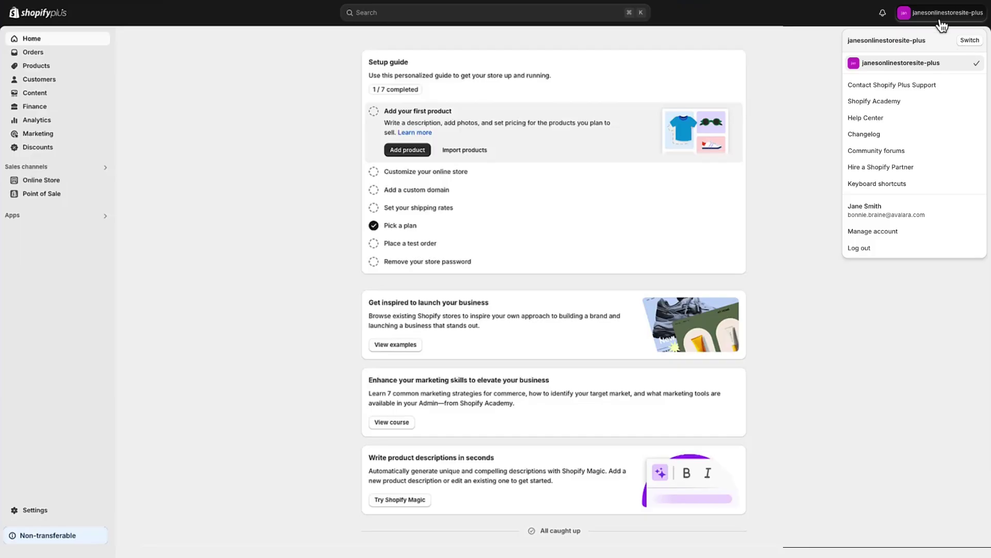
{"action": "left_click", "coordinate": [941, 22]}
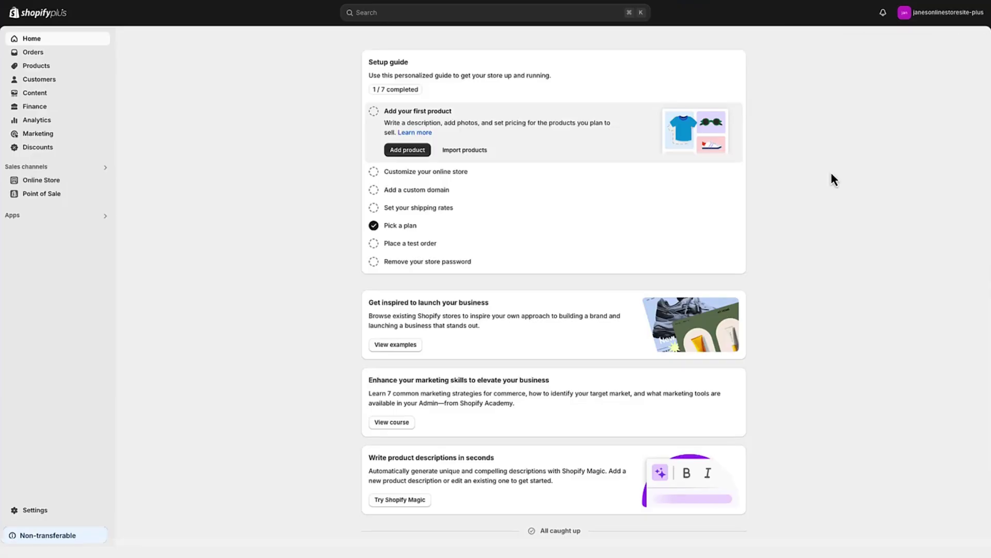
Install the latest Avalara Tax Compliance app from the AvaTax notice in Taxes and duties settings
{"action": "left_click", "coordinate": [23, 515]}
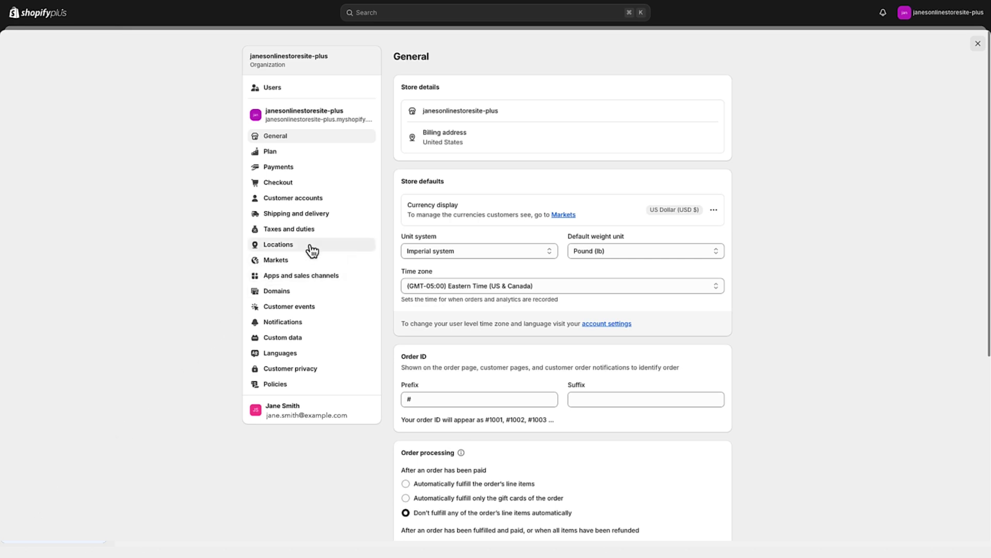
{"action": "left_click", "coordinate": [325, 231]}
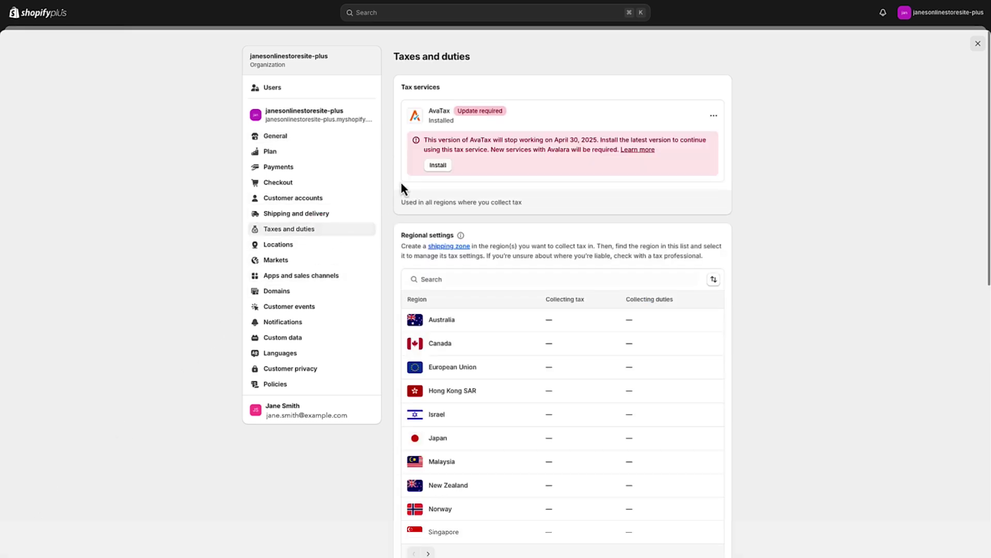
{"action": "left_click", "coordinate": [433, 173]}
{"action": "left_click", "coordinate": [707, 246]}
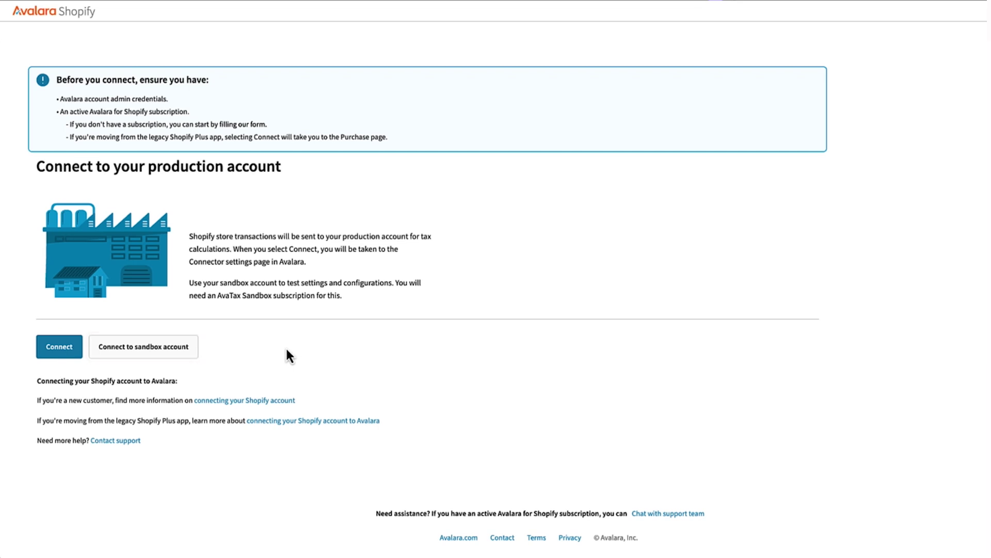
Connect the store to the Avalara production account, signing in with the Avalara username and password
{"action": "left_click", "coordinate": [72, 354]}
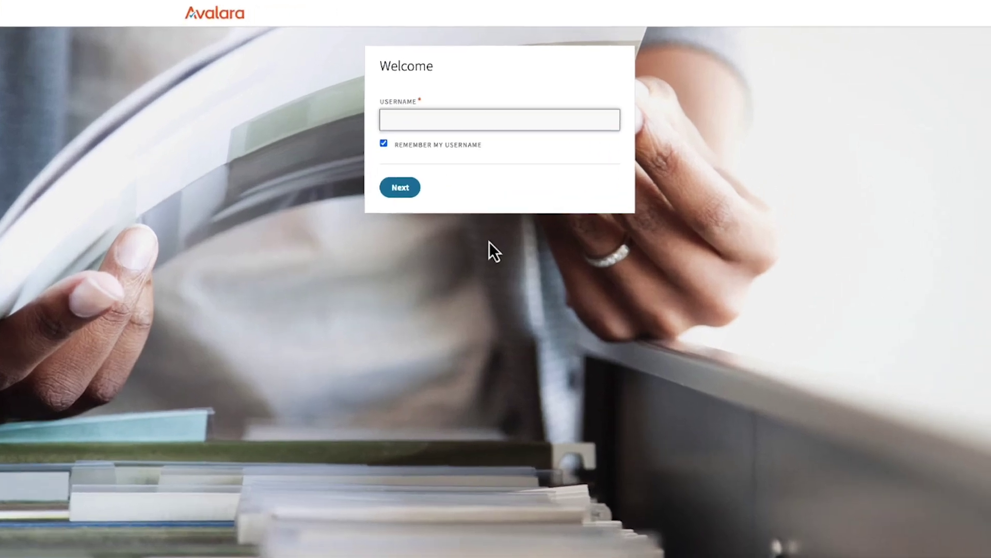
{"action": "type", "text": "janesmith@example.com"}
{"action": "left_click", "coordinate": [389, 192]}
{"action": "type", "text": "••••••••••••"}
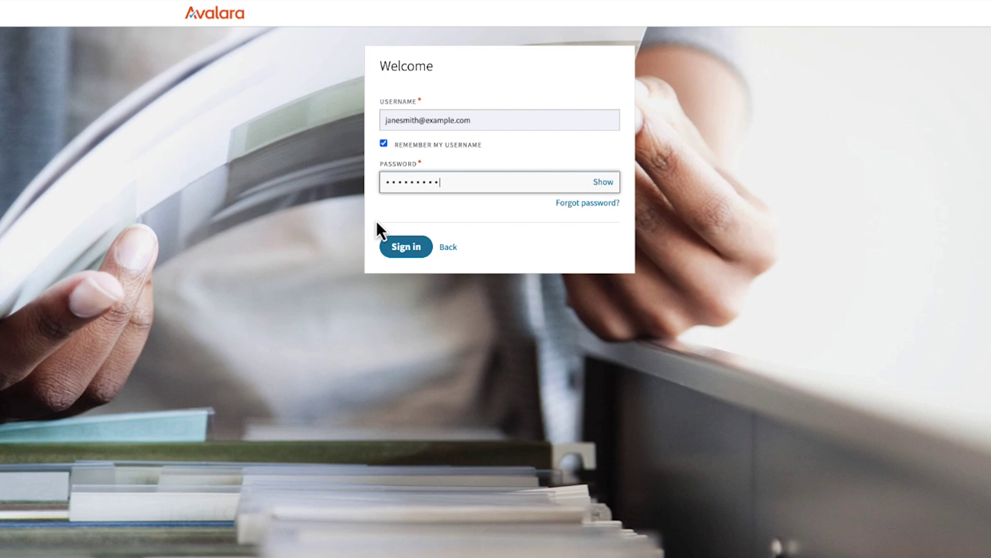
{"action": "left_click", "coordinate": [394, 247]}
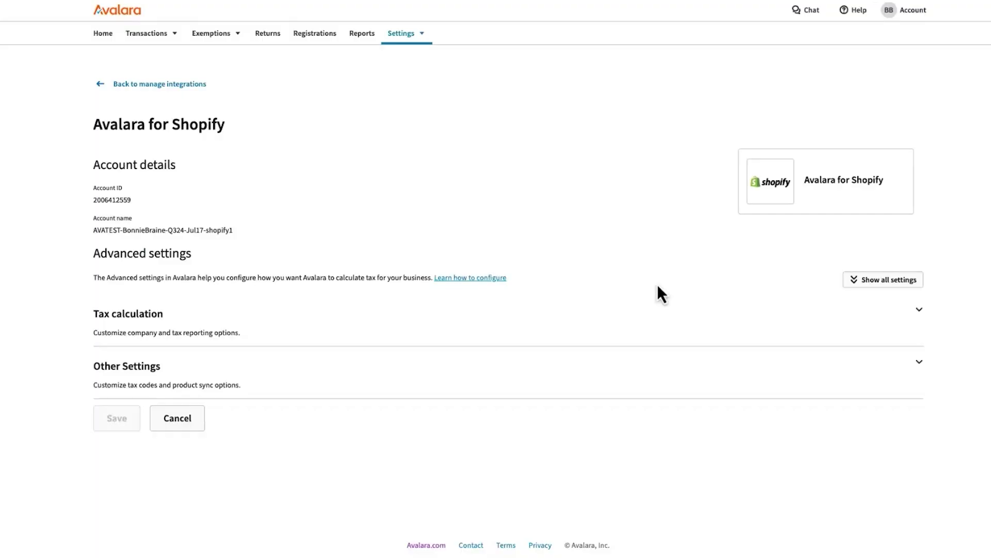
Expand all Avalara for Shopify advanced settings down to the Other Settings section
{"action": "left_click", "coordinate": [851, 281]}
{"action": "scroll", "coordinate": [830, 319], "scroll_direction": "down", "scroll_amount": 4}
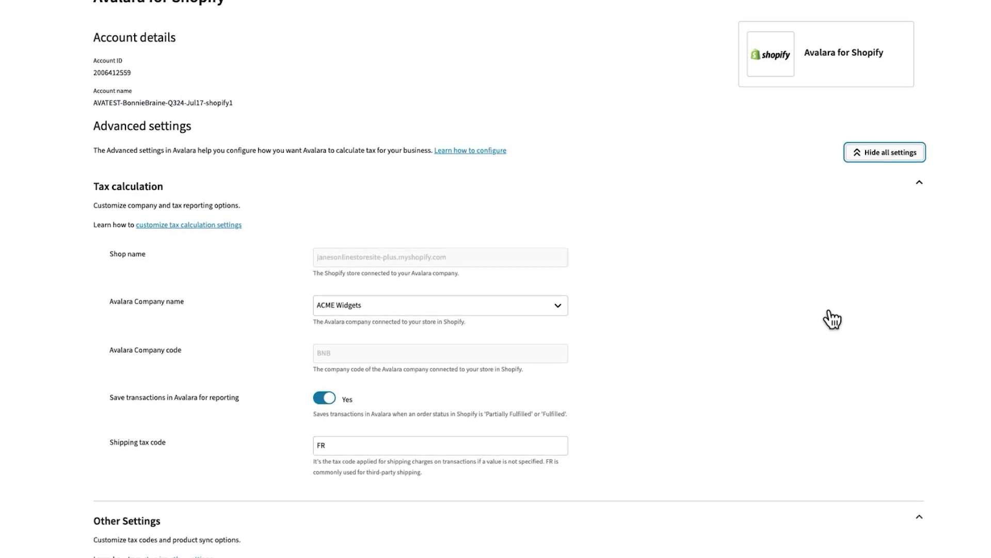
{"action": "scroll", "coordinate": [831, 318], "scroll_direction": "down", "scroll_amount": 1}
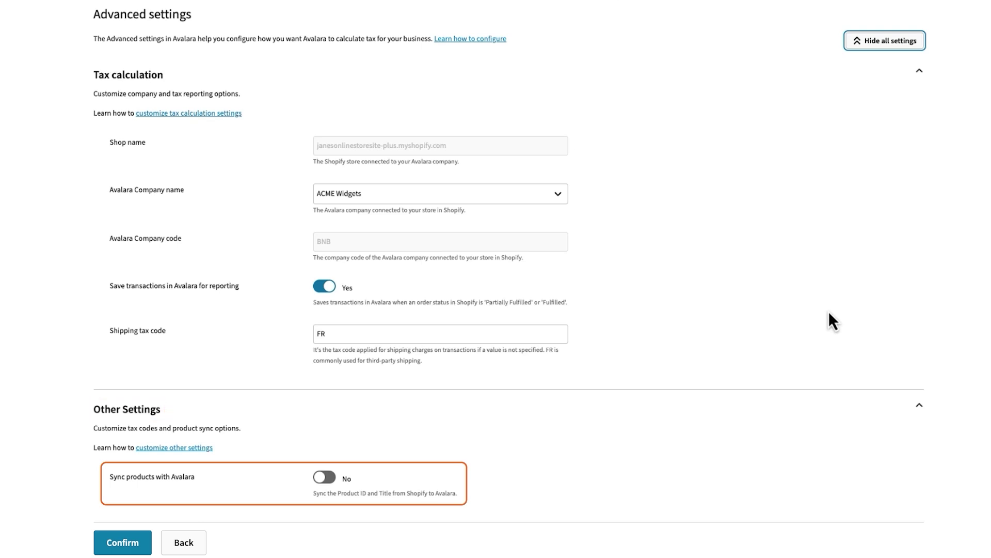
Set Sync products with Avalara to Yes
{"action": "left_click", "coordinate": [326, 478]}
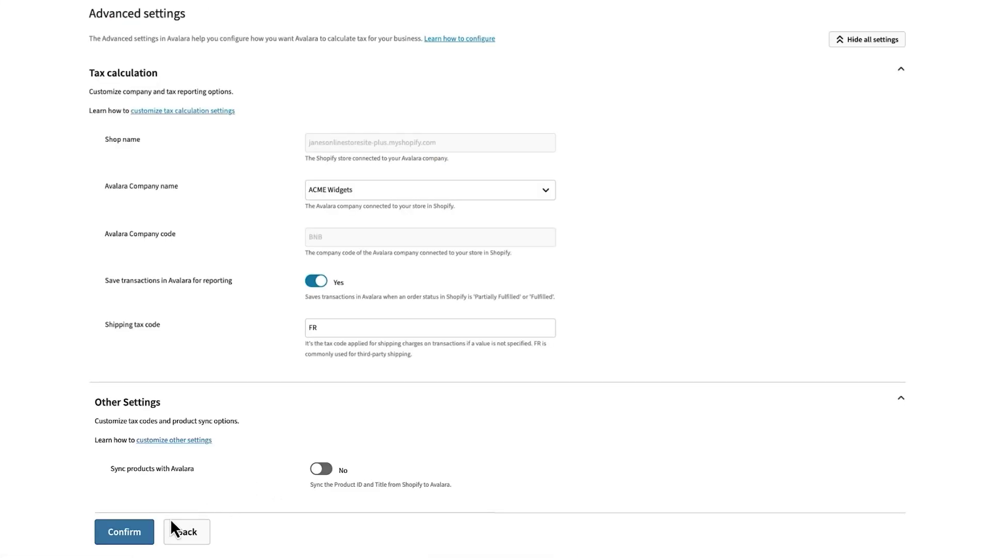
Confirm the Avalara advanced settings so the product sync change is saved
{"action": "left_click", "coordinate": [149, 531]}
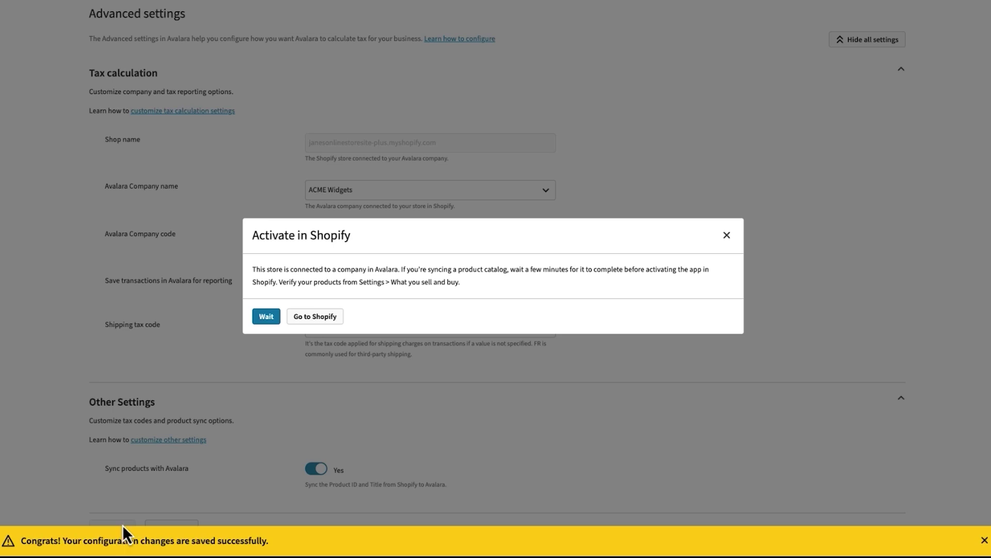
{"action": "left_click", "coordinate": [326, 318]}
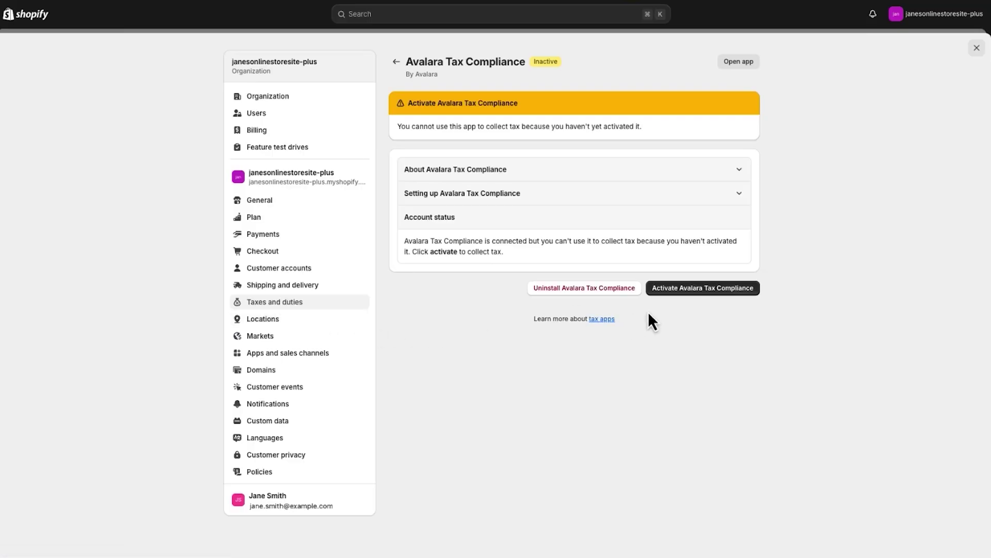
{"action": "left_click", "coordinate": [703, 289]}
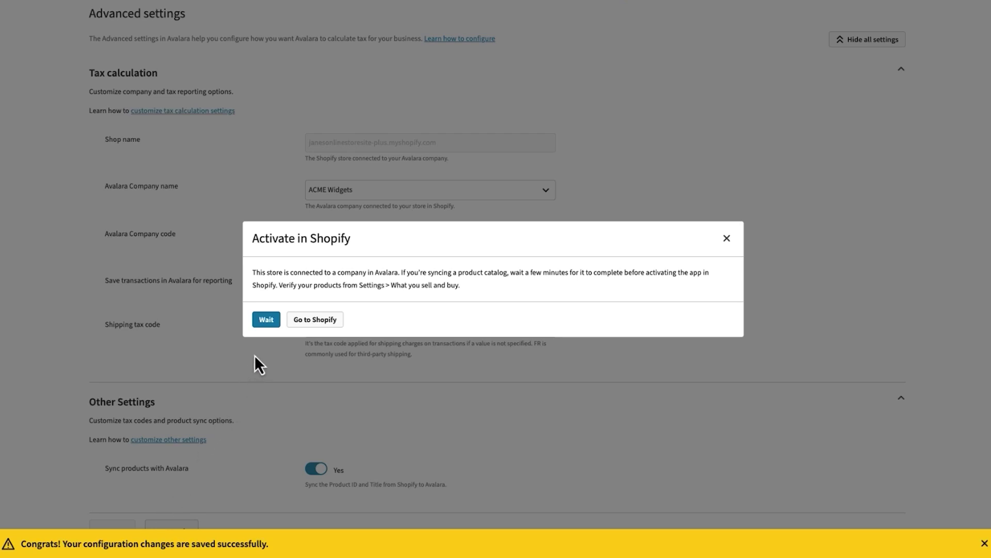
Postpone activation and go to Avalara's What you sell and buy settings page
{"action": "left_click", "coordinate": [266, 319]}
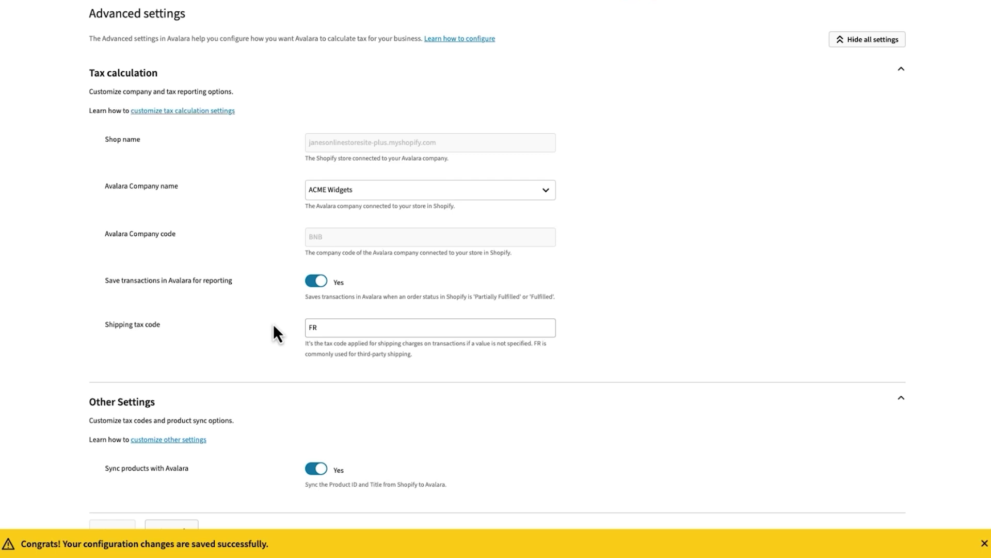
{"action": "scroll", "coordinate": [274, 324], "scroll_direction": "up", "scroll_amount": 5}
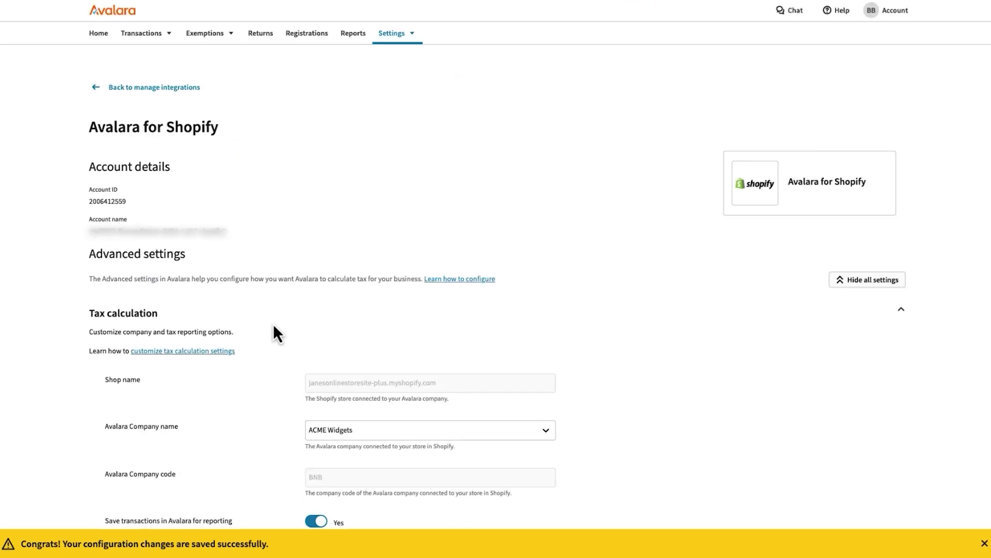
{"action": "left_click", "coordinate": [412, 36]}
{"action": "left_click", "coordinate": [452, 102]}
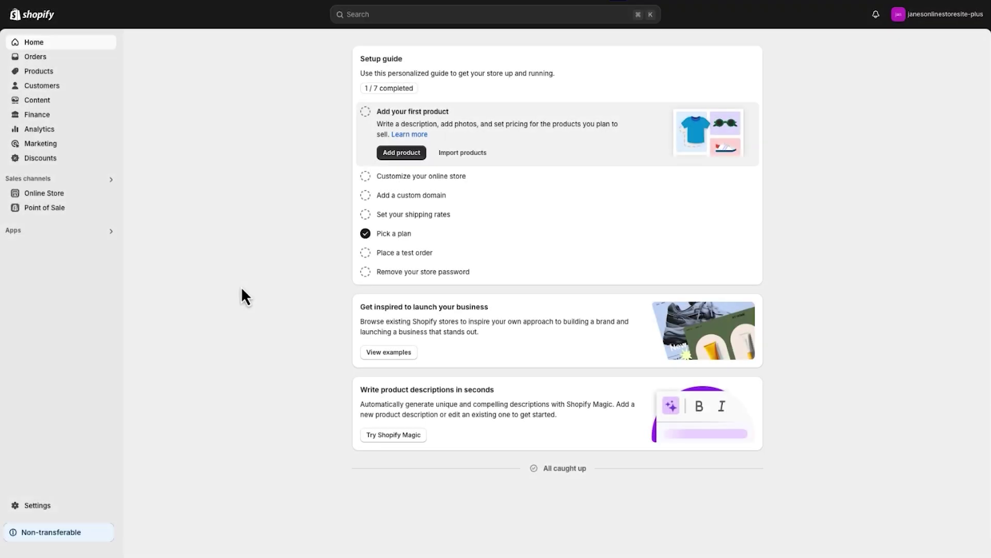
Activate Avalara Tax Compliance for tax collection in Shopify's Taxes and duties settings
{"action": "left_click", "coordinate": [36, 505]}
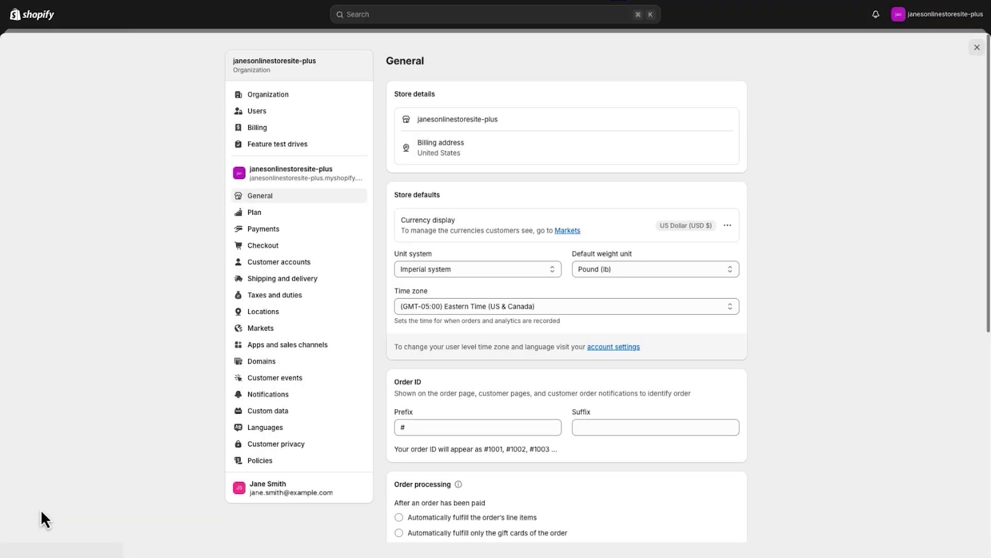
{"action": "left_click", "coordinate": [300, 297]}
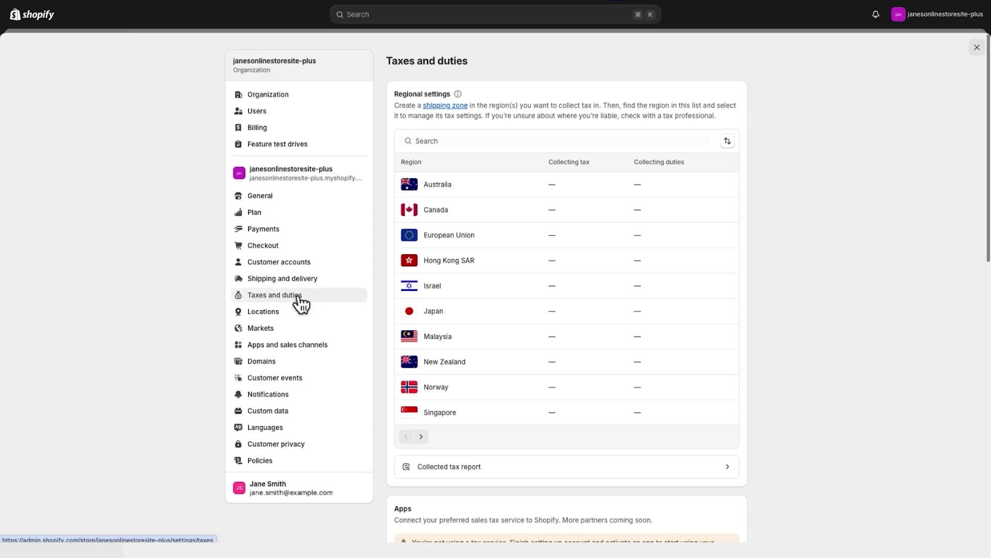
{"action": "scroll", "coordinate": [380, 323], "scroll_direction": "down", "scroll_amount": 3}
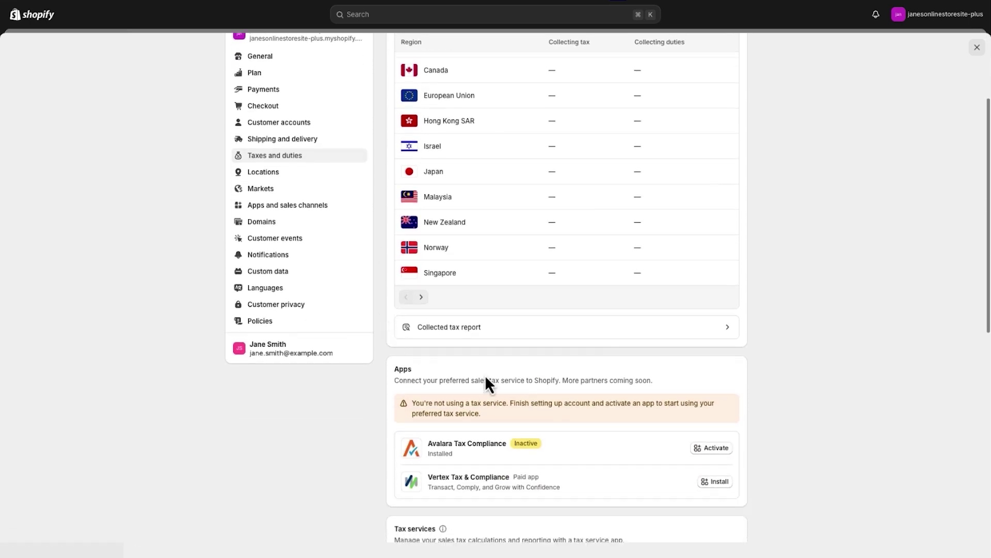
{"action": "left_click", "coordinate": [692, 449]}
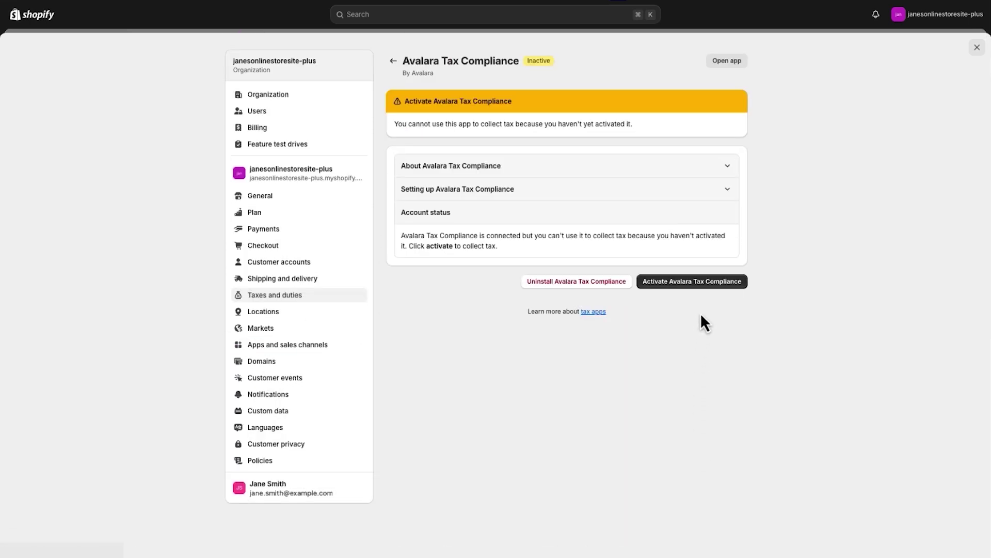
{"action": "left_click", "coordinate": [703, 281]}
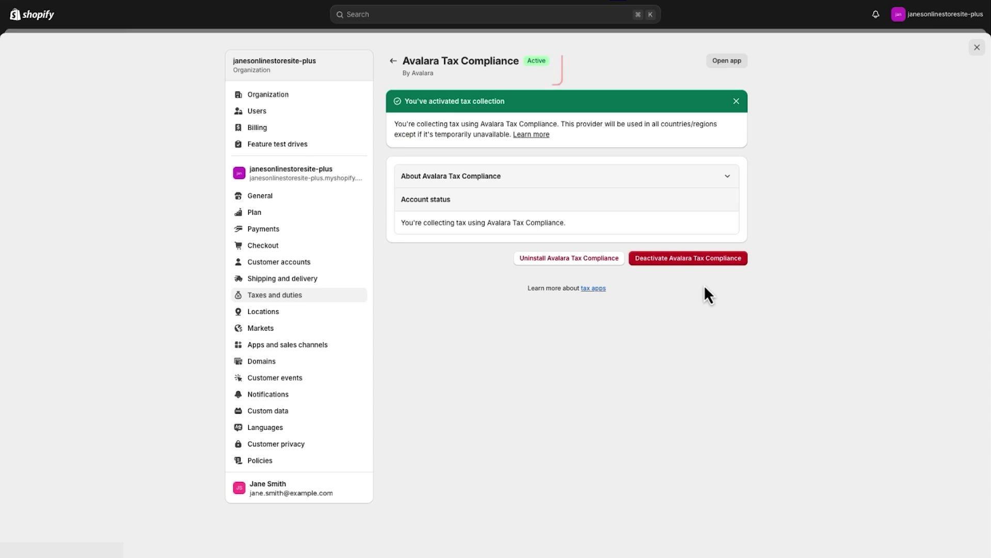